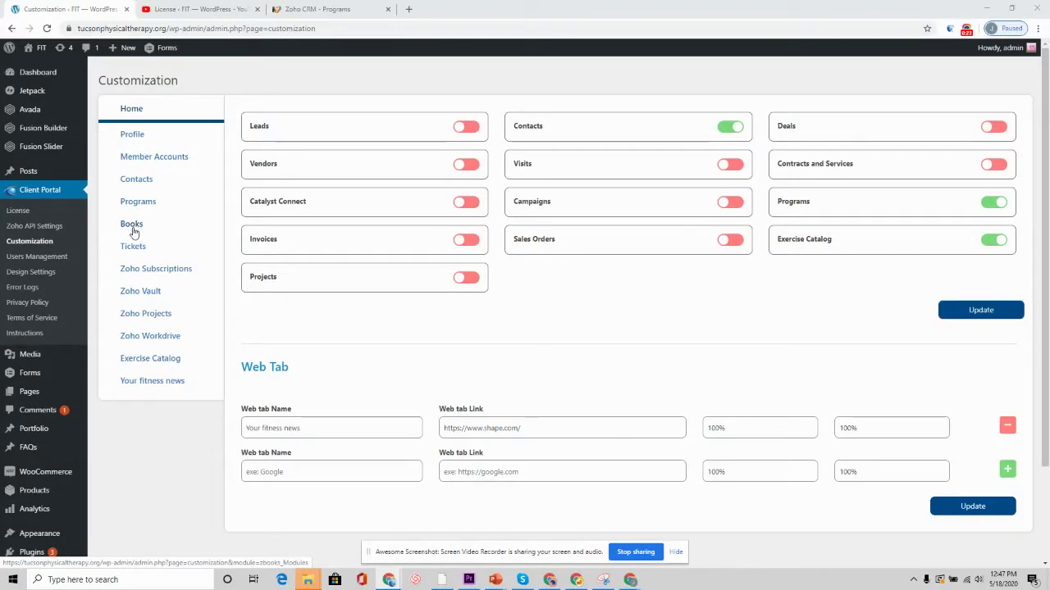
Move Programs above Contacts in the portal's module order and open the Programs settings
drag(136, 203, 145, 180)
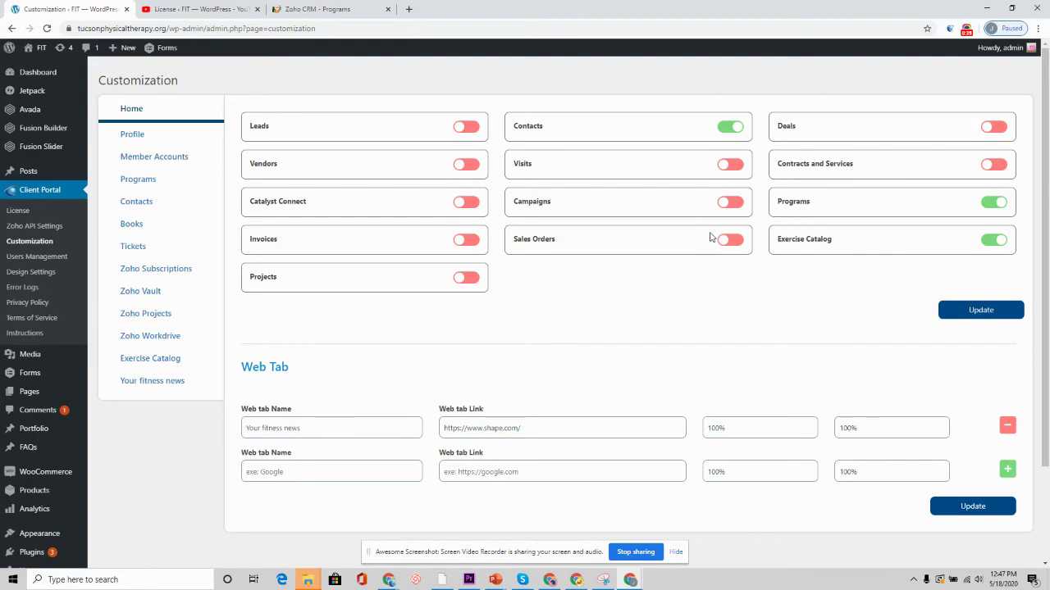
click(139, 180)
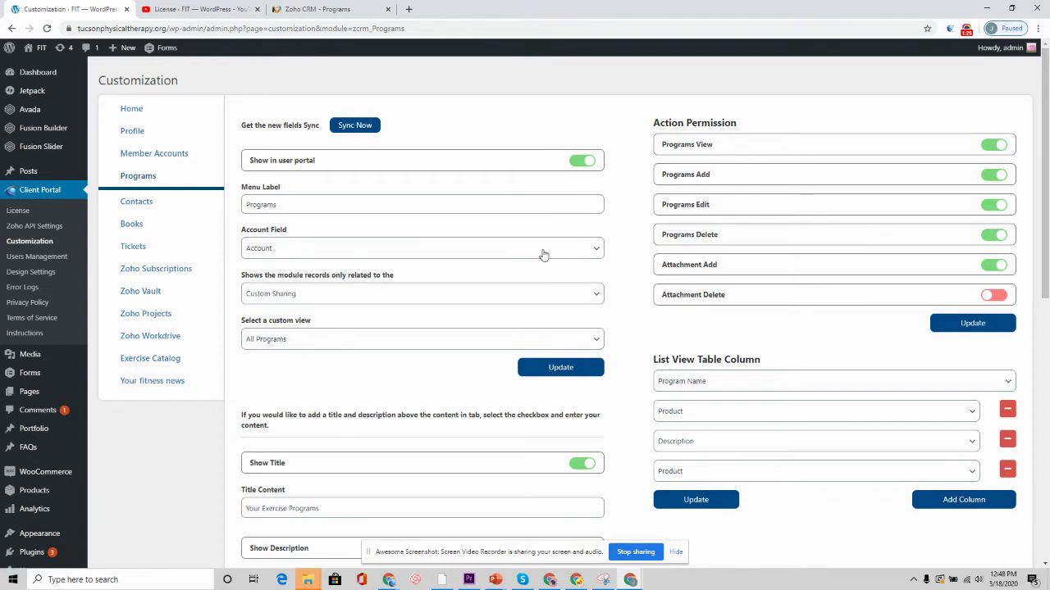
View the record-sharing options for Programs and select All Programs as the custom view
click(538, 301)
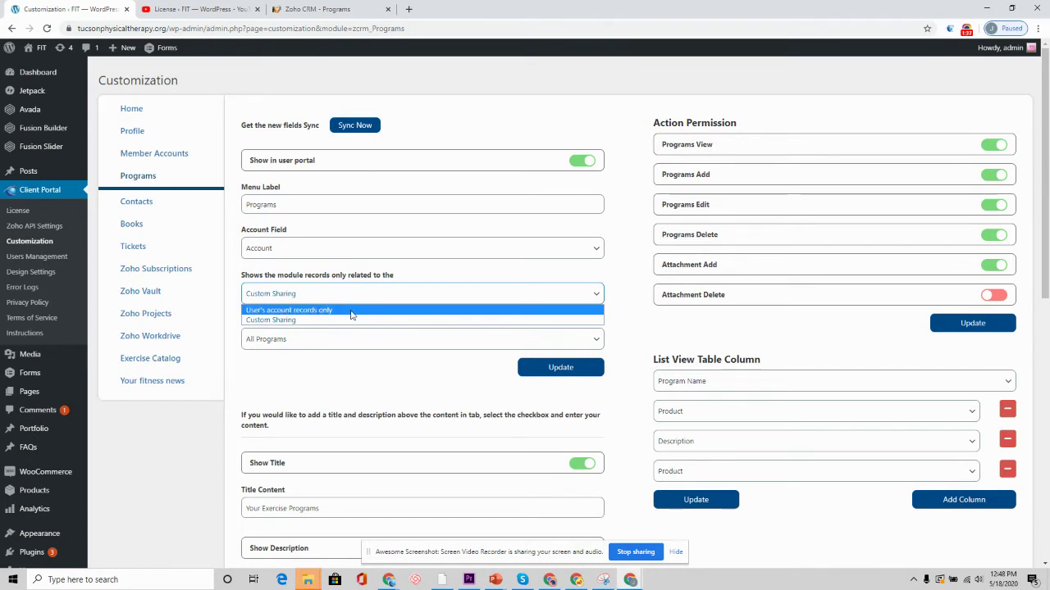
click(450, 273)
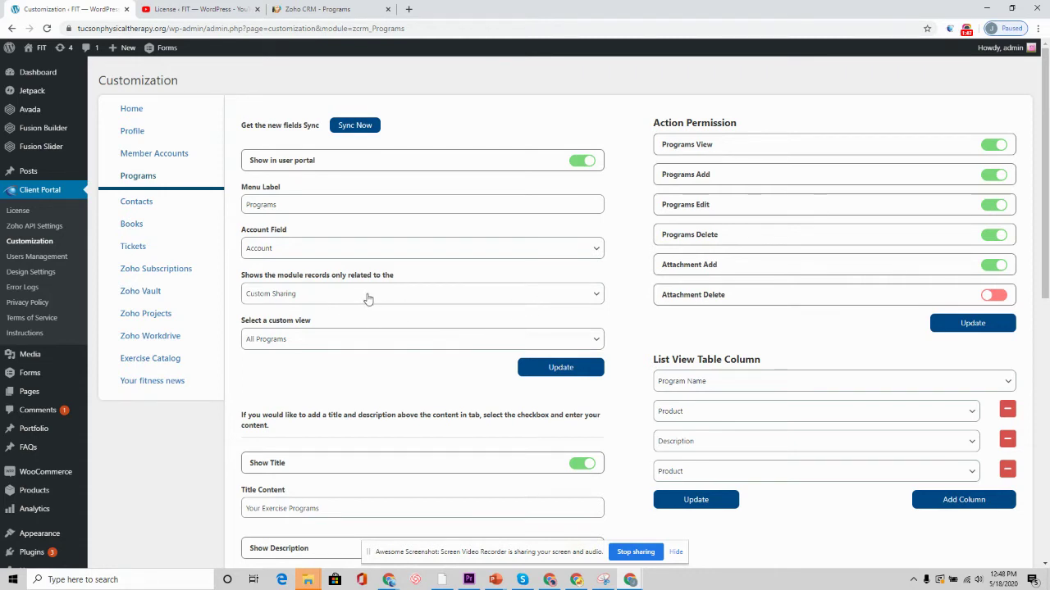
click(439, 342)
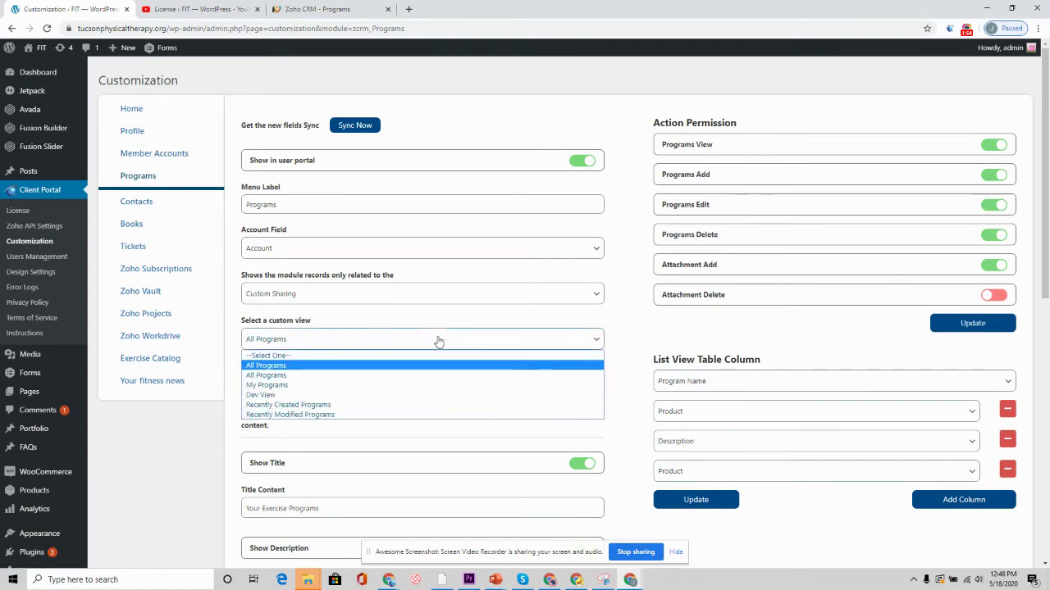
click(284, 369)
Look at the Programs records in Zoho CRM and return to the WordPress customization page
click(319, 9)
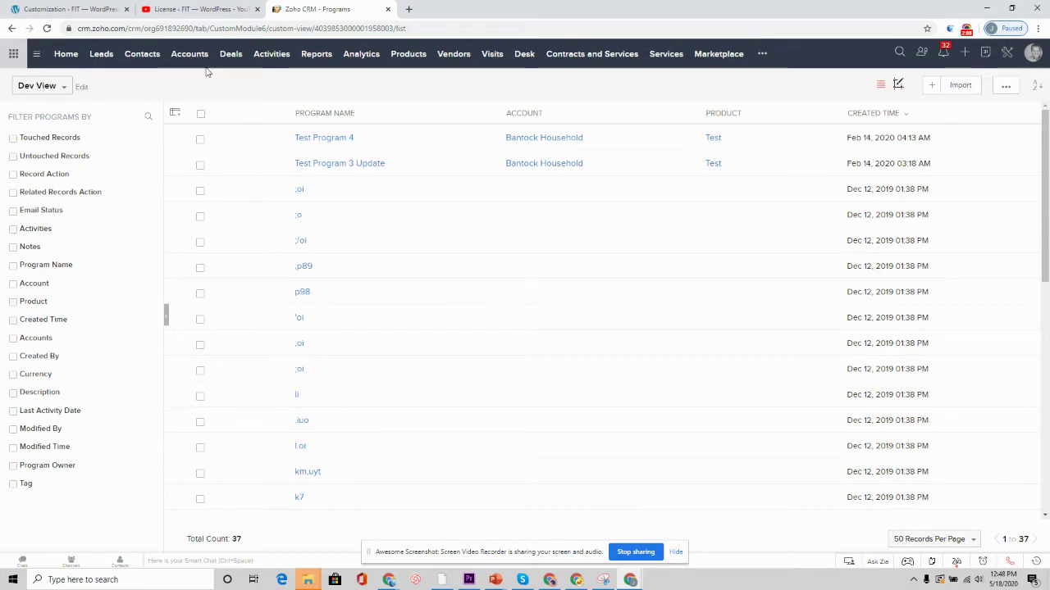
click(103, 9)
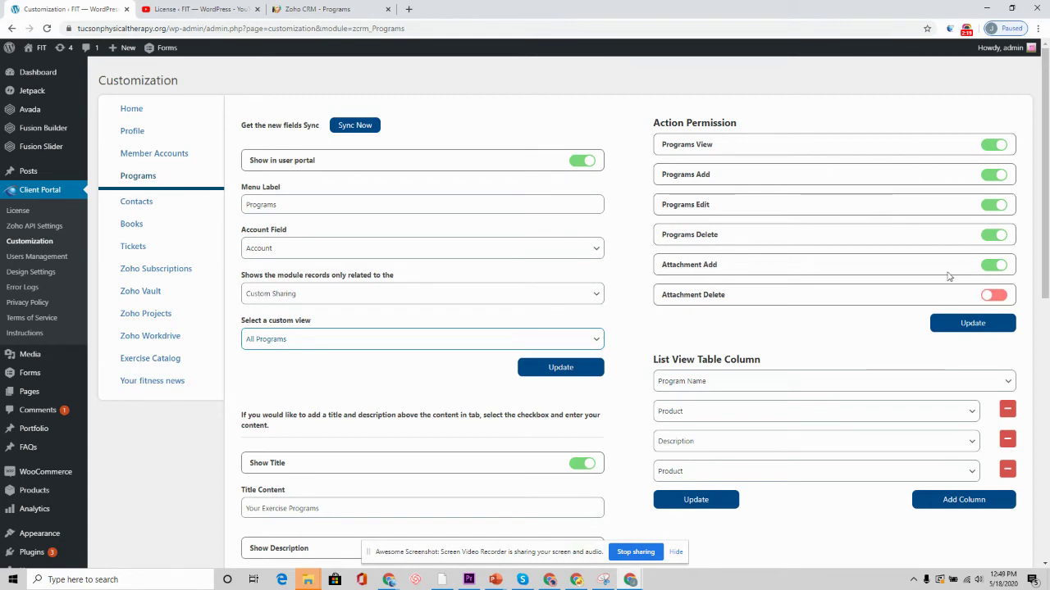
Compare the List View Table Column settings with the columns of the Programs list in the client portal
scroll(749, 331, down, 1)
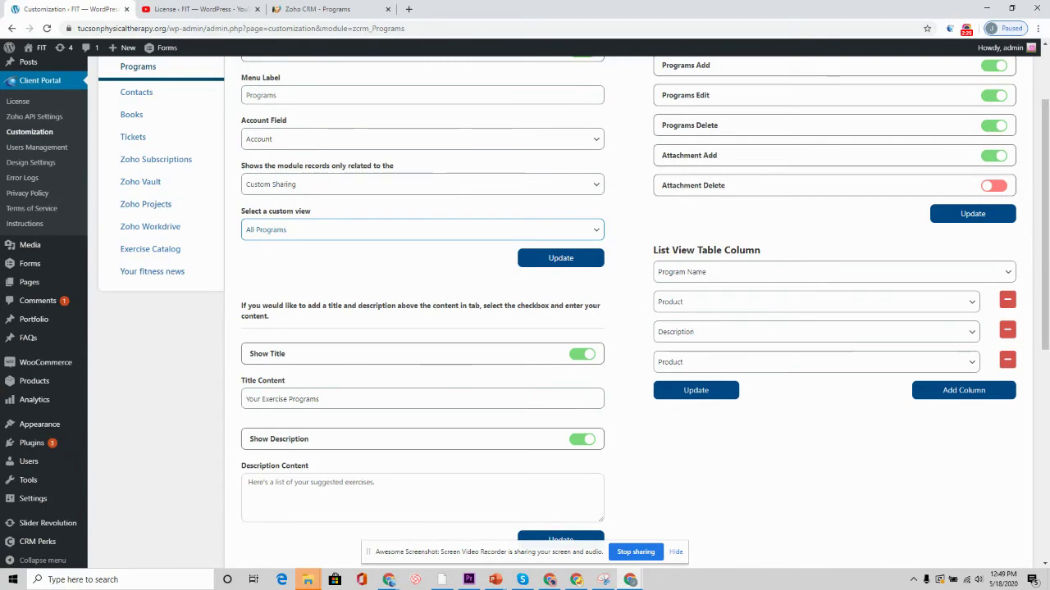
drag(1049, 202, 450, 8)
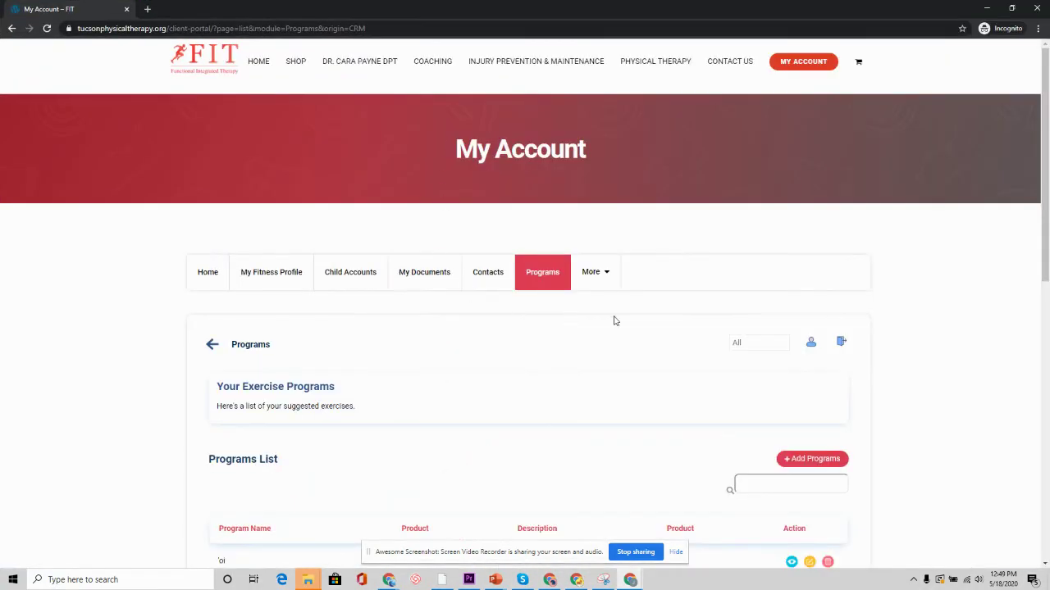
scroll(601, 398, down, 2)
scroll(601, 398, down, 1)
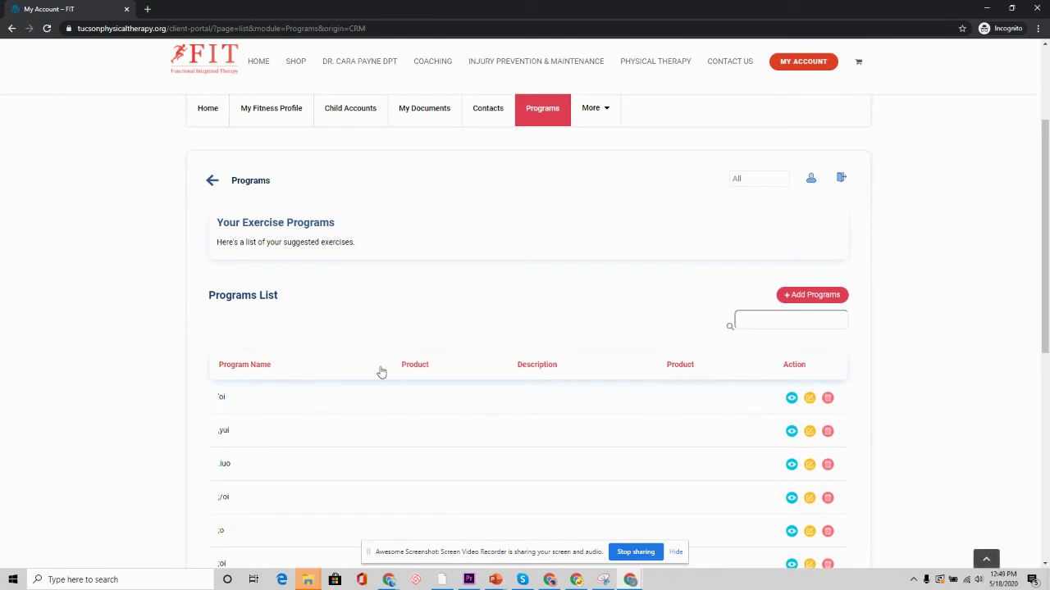
drag(662, 9, 1049, 202)
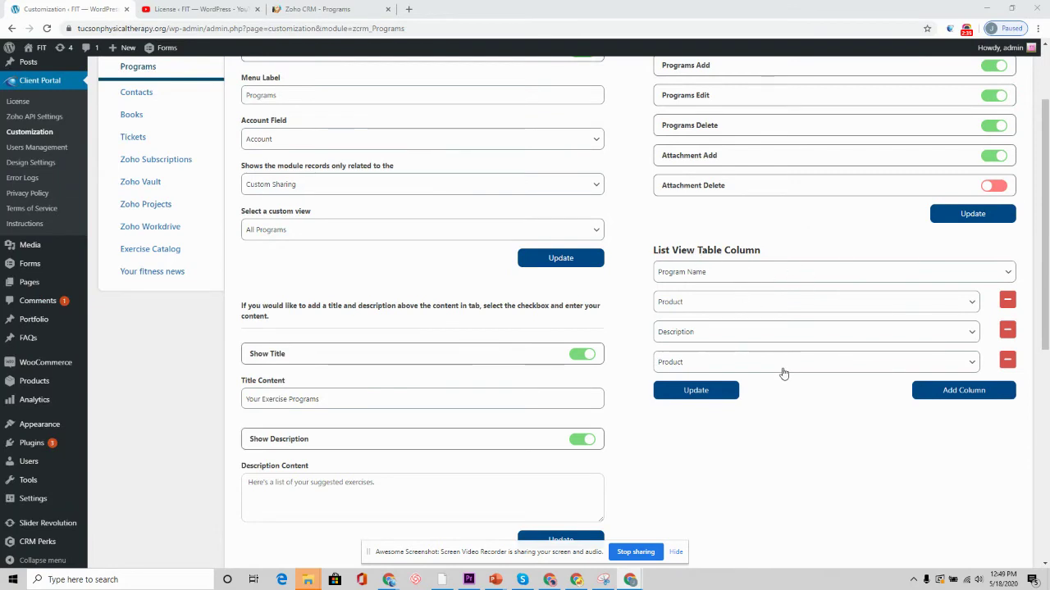
Compare the title and description content settings with the heading text shown on the client portal's Programs page
scroll(800, 325, down, 1)
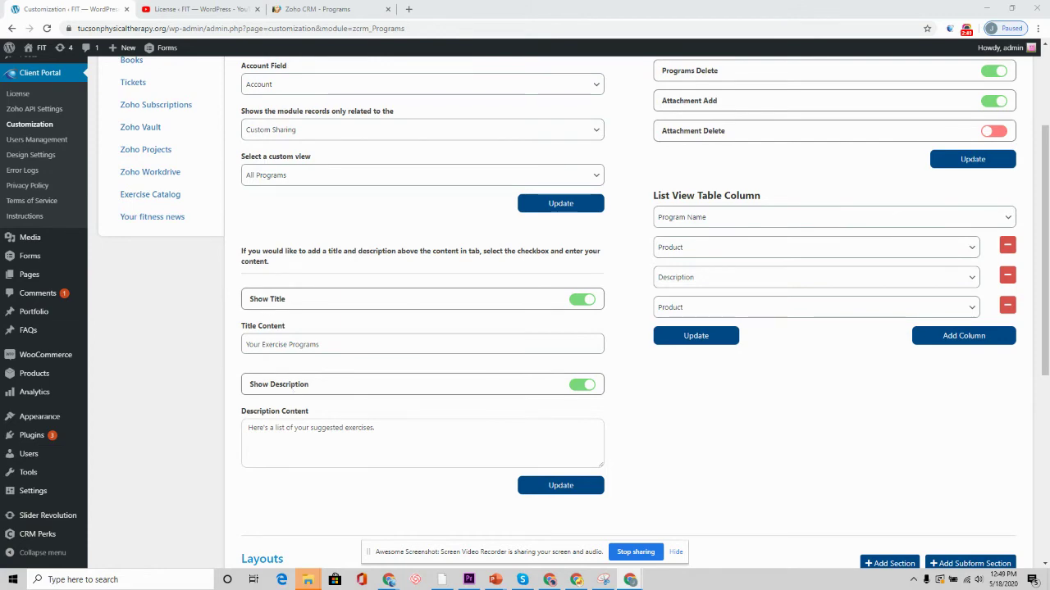
key(alt+Tab)
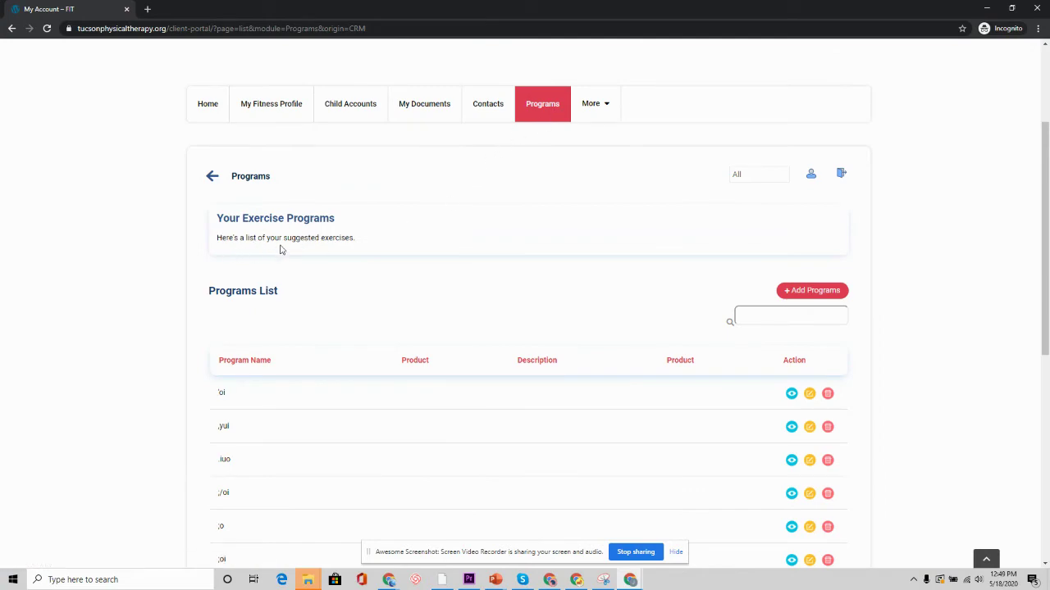
drag(405, 12, 1049, 221)
Try adding another field to the Program info layout section and view the available field options
scroll(604, 400, down, 3)
scroll(648, 382, down, 2)
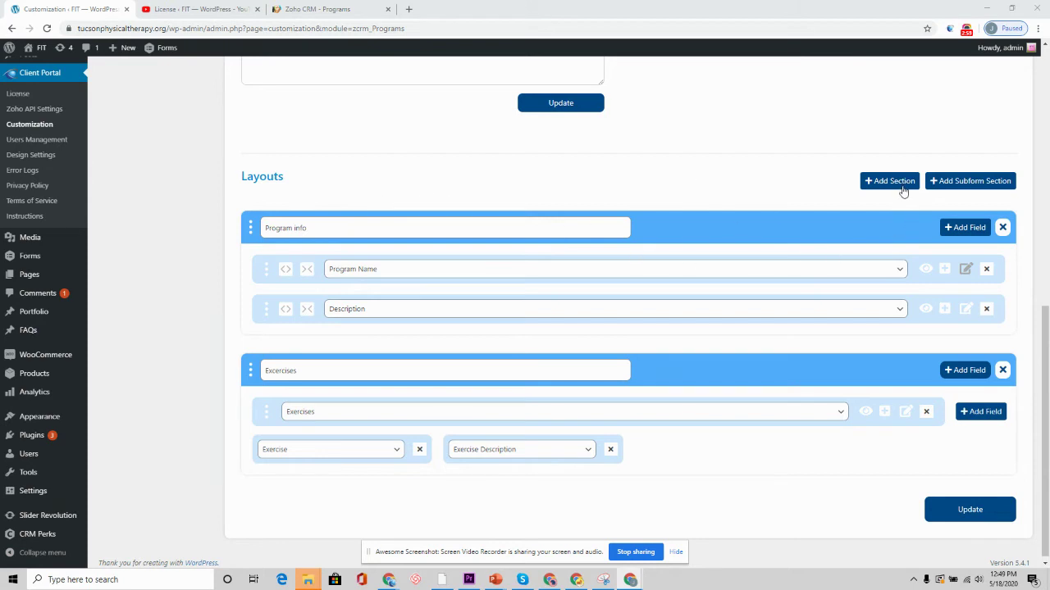
click(964, 228)
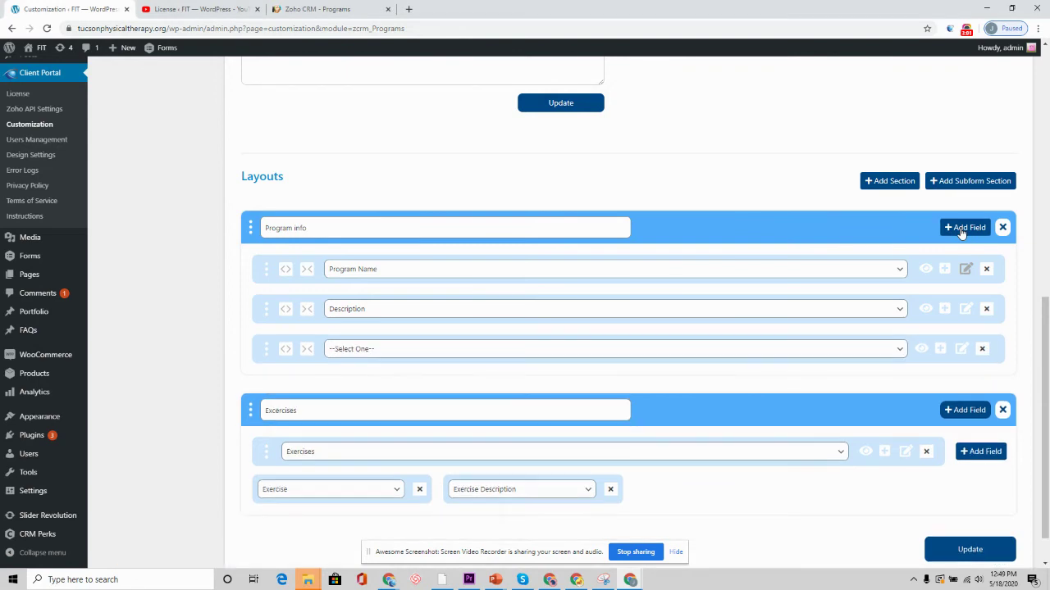
click(423, 349)
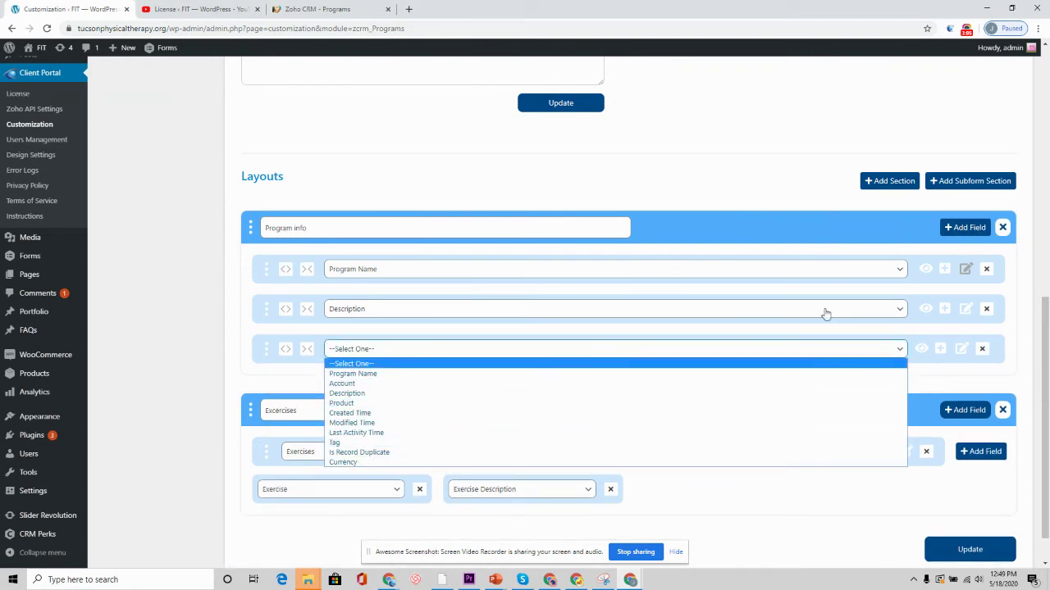
click(983, 347)
click(984, 347)
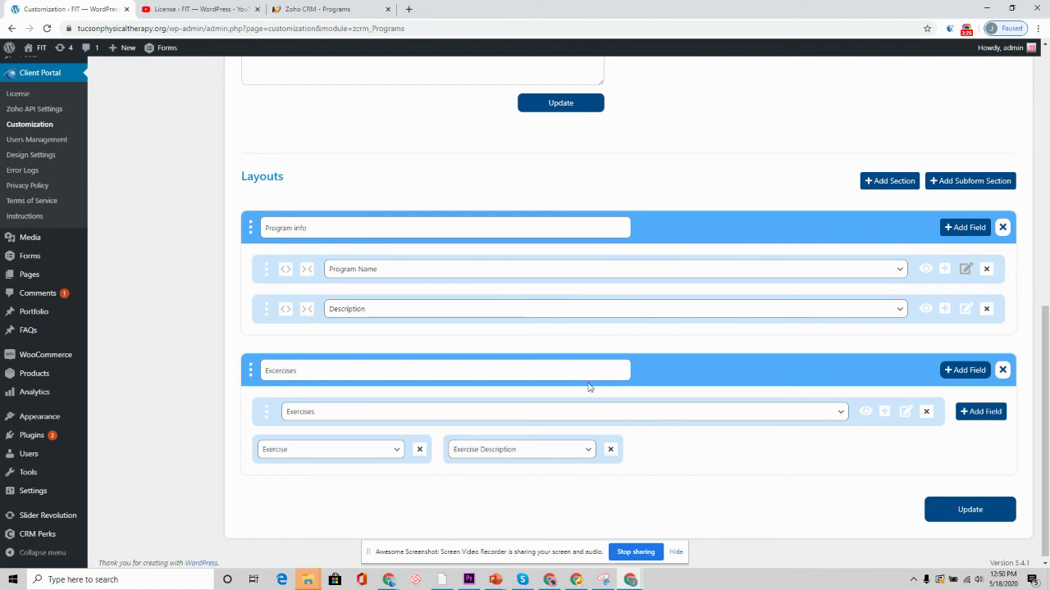
Switch to the client portal and sort the Programs list by program name in descending order
click(617, 414)
click(619, 438)
drag(697, 174, 445, 2)
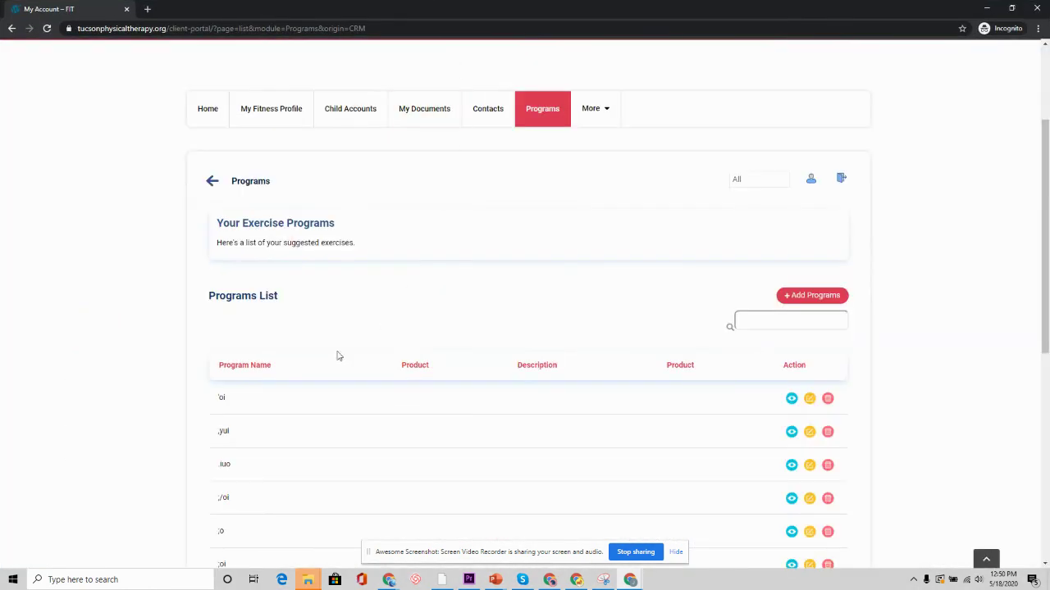
click(256, 371)
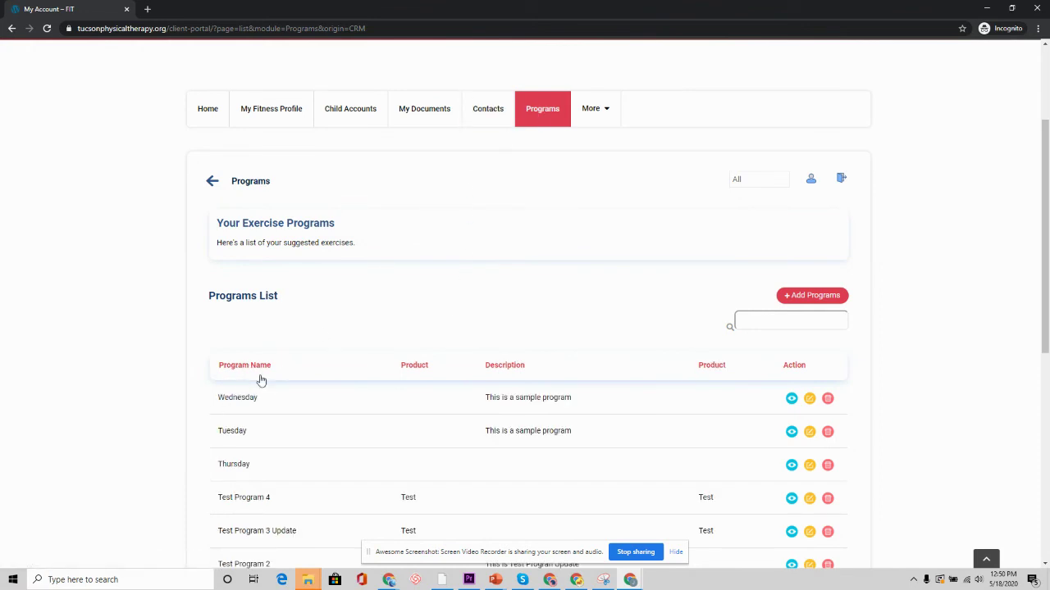
scroll(262, 383, down, 2)
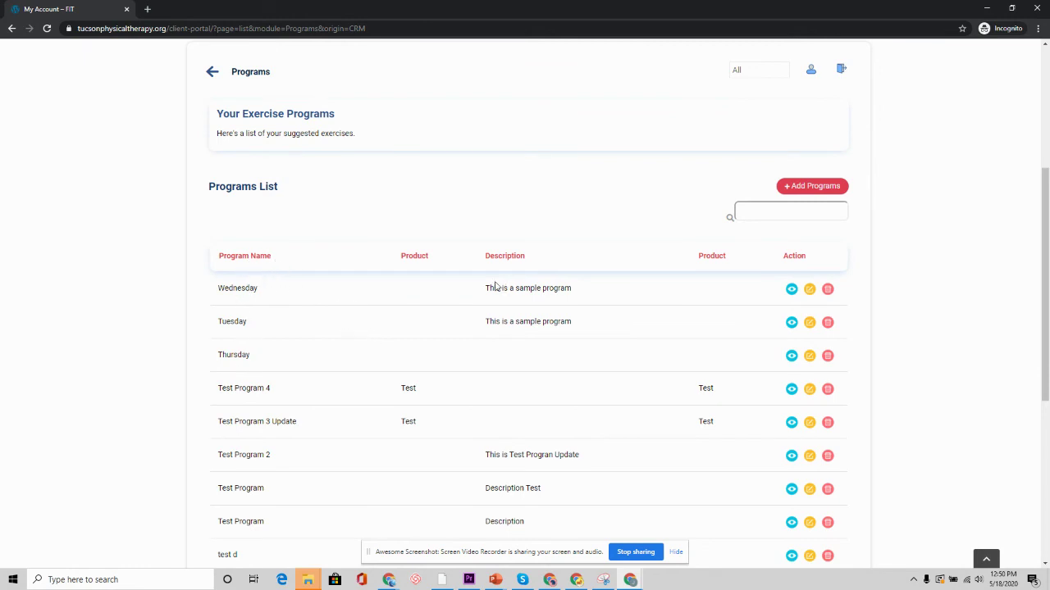
Open the details of the Wednesday program and review its info and exercises
click(792, 292)
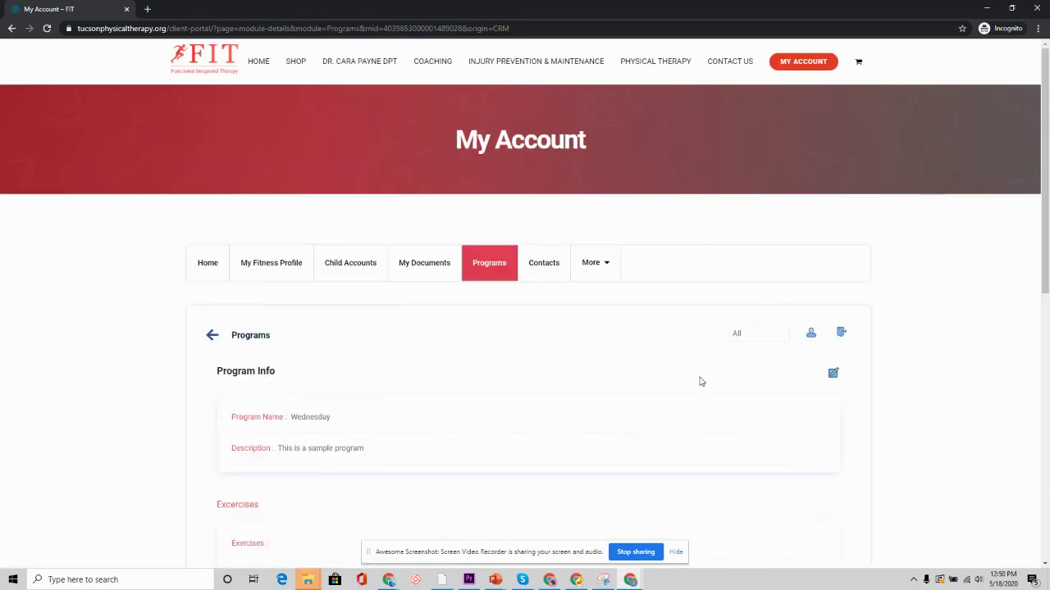
scroll(675, 390, down, 1)
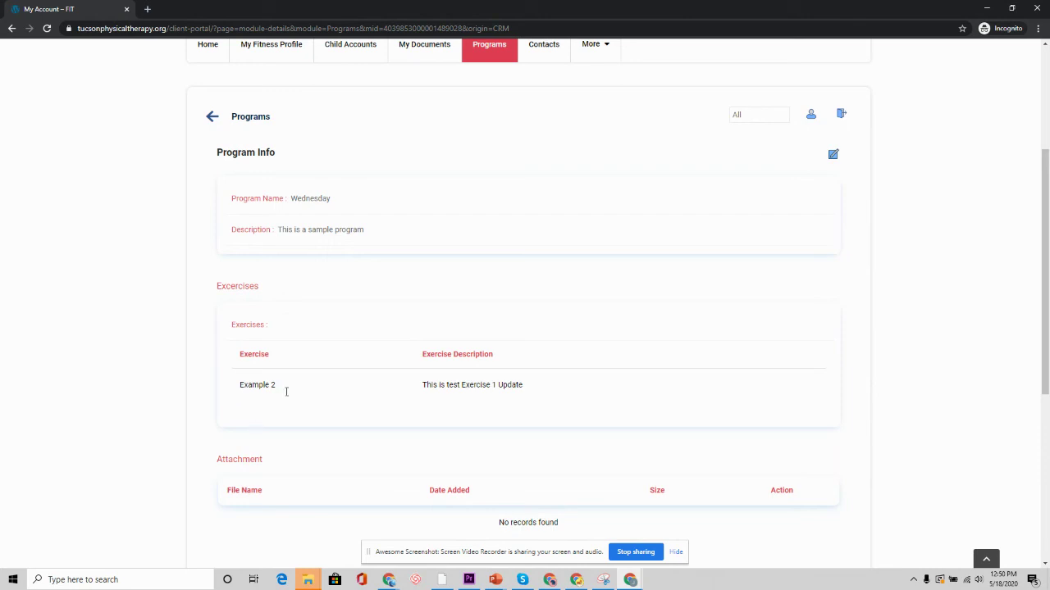
scroll(572, 377, up, 2)
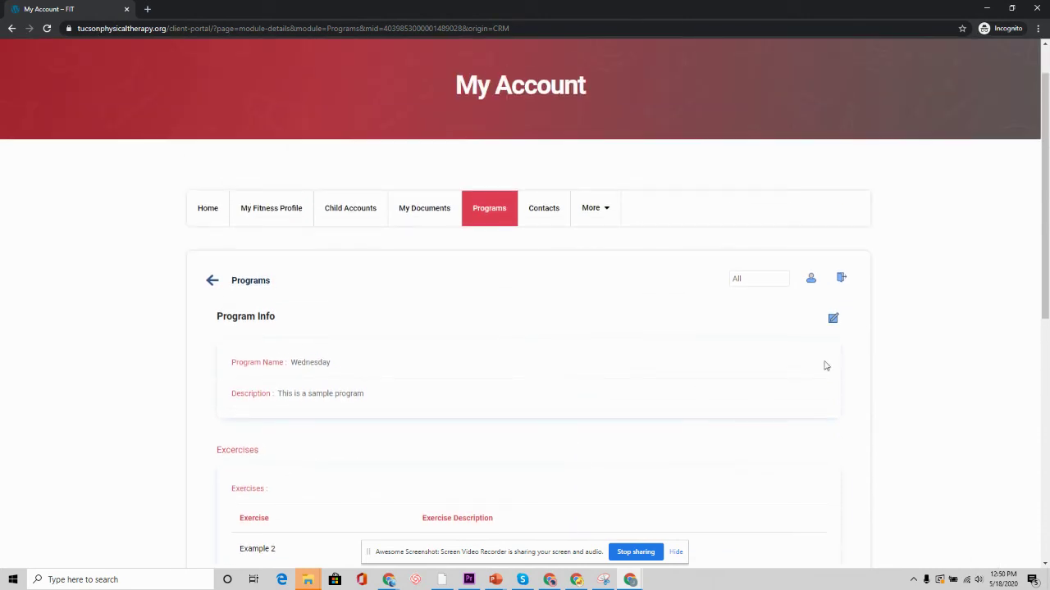
Open the Wednesday program for editing and examine its description and exercise fields
click(834, 320)
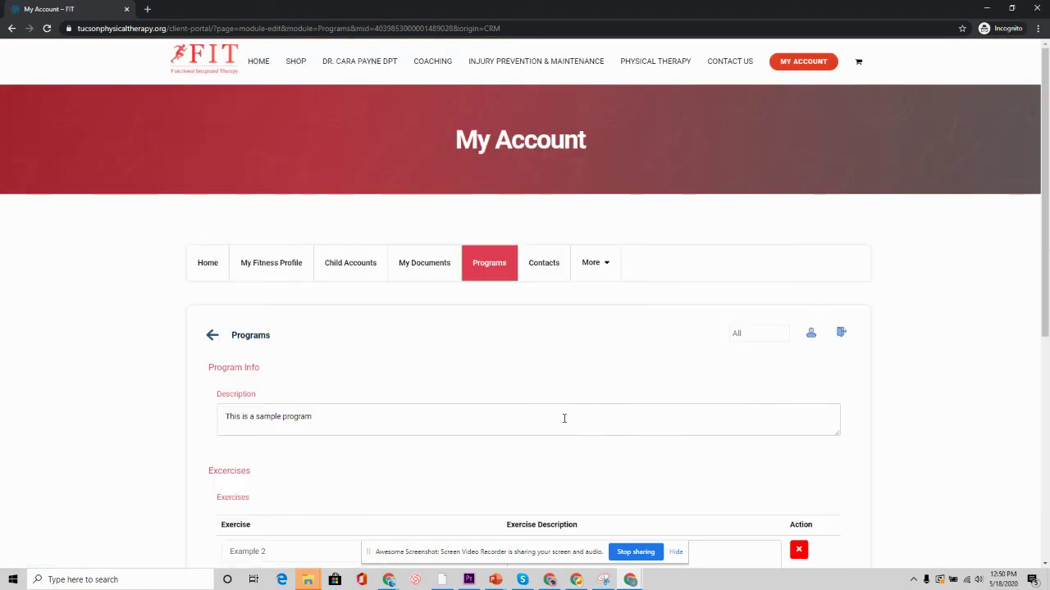
scroll(564, 418, down, 2)
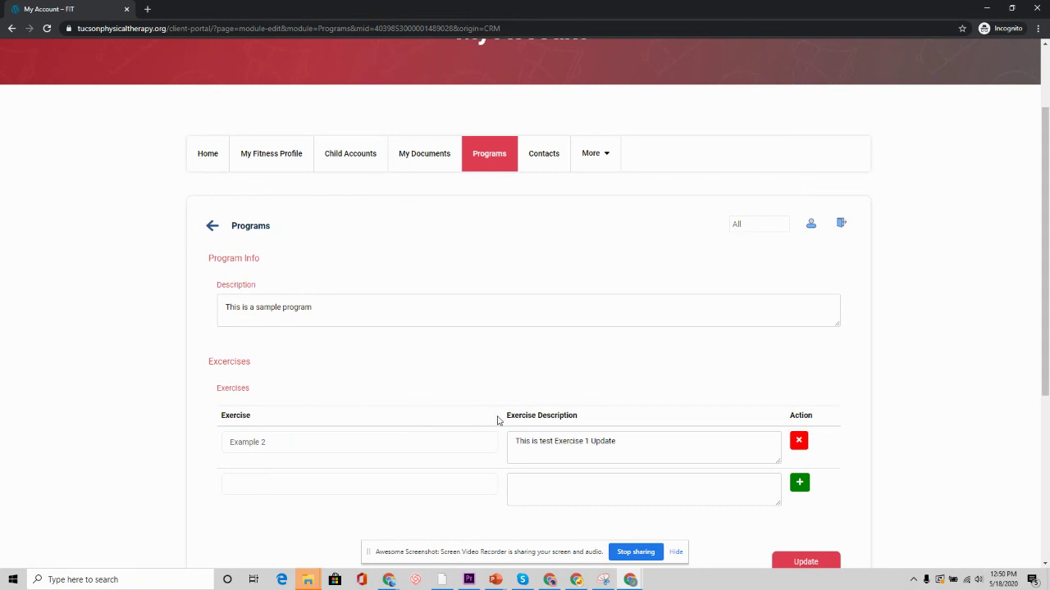
scroll(402, 265, down, 1)
Return to the WordPress customization page and review the Programs layout, column, view and permission settings
key(super+Down)
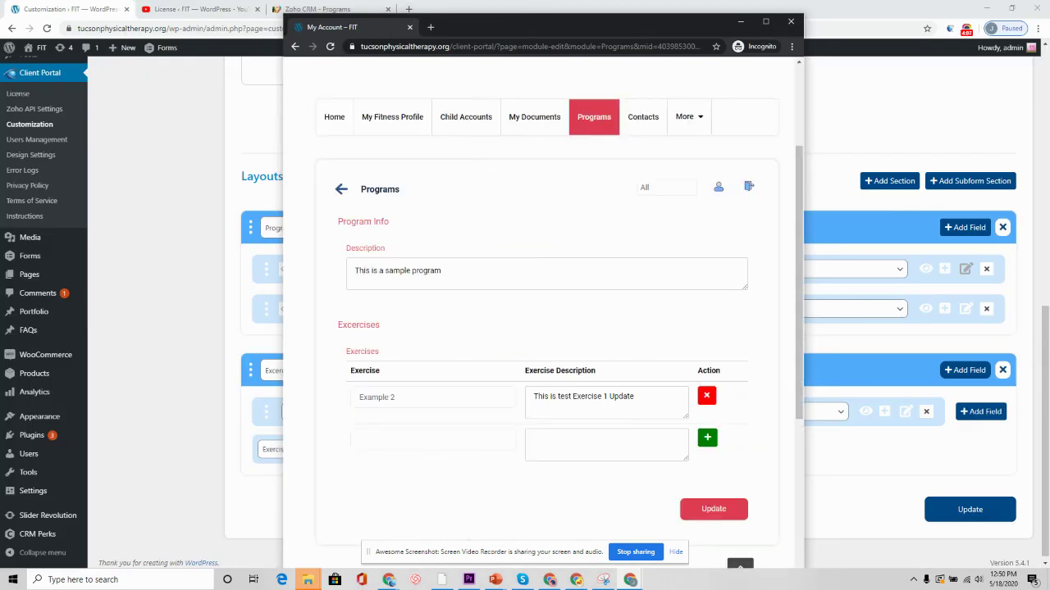
drag(634, 25, 1049, 66)
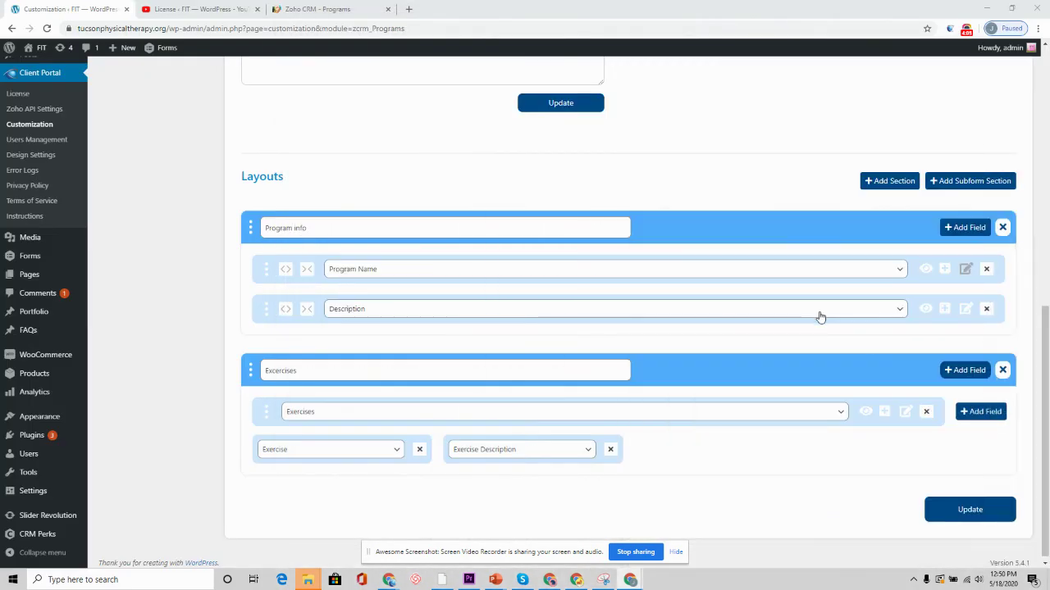
scroll(738, 371, up, 2)
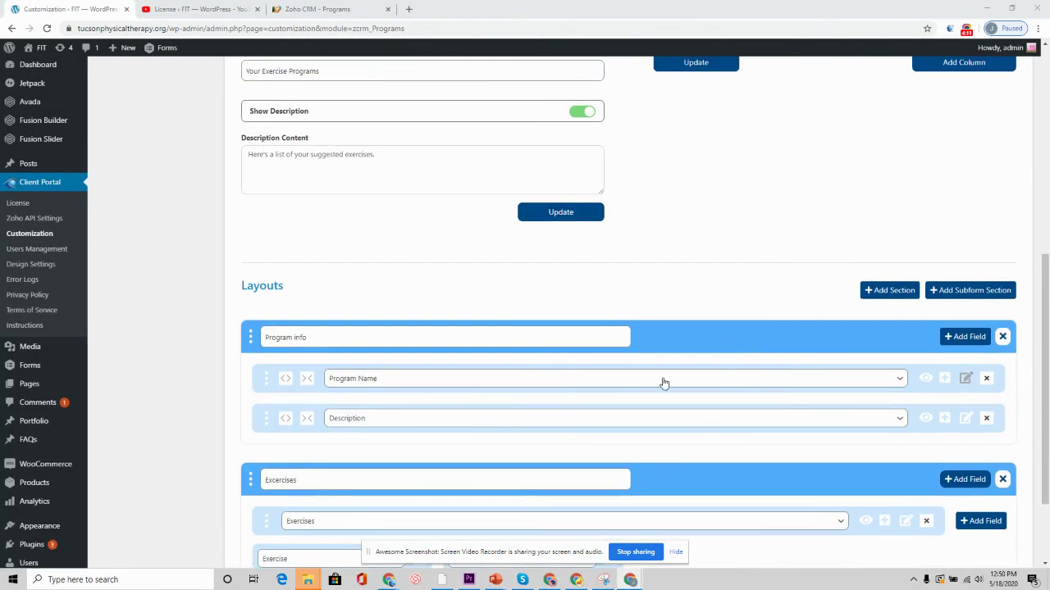
scroll(664, 382, up, 2)
scroll(663, 382, up, 1)
scroll(681, 392, up, 1)
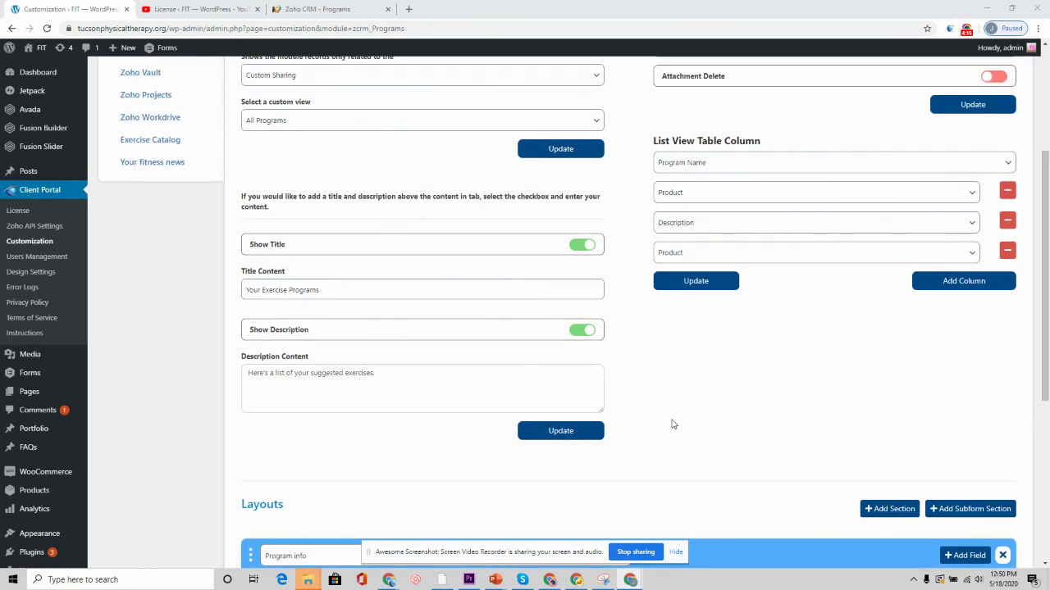
scroll(718, 400, up, 3)
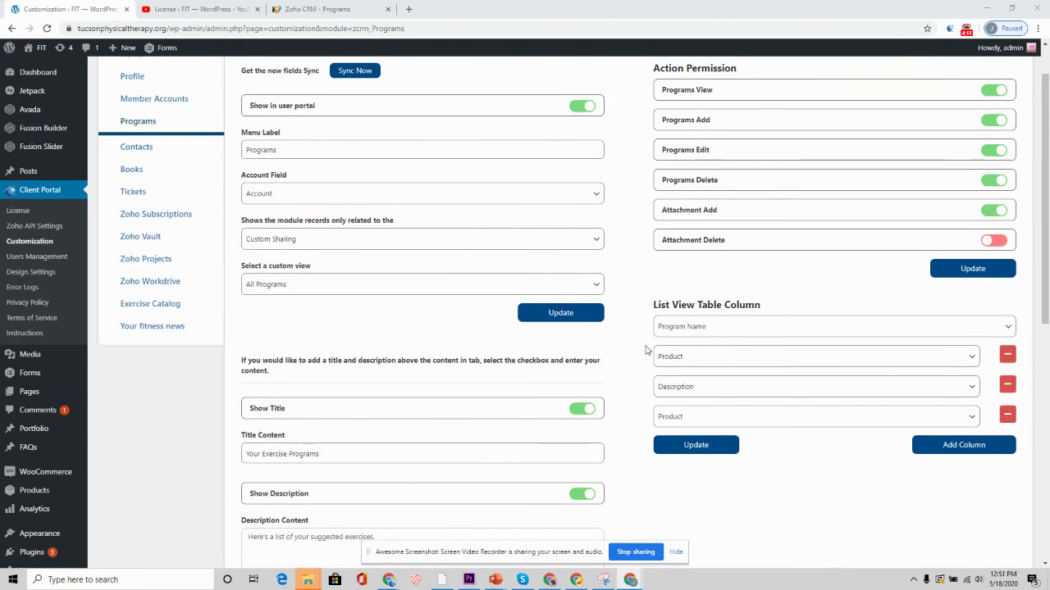